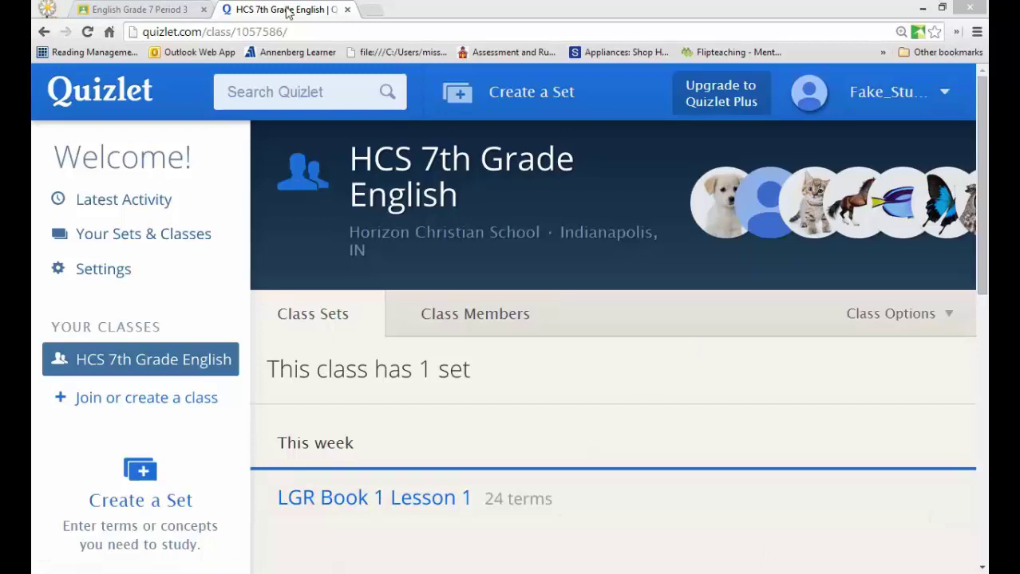
# Glance at the English Grade 7 class stream, then return to the Quizlet HCS 7th Grade English class page.
pyautogui.click(288, 11)
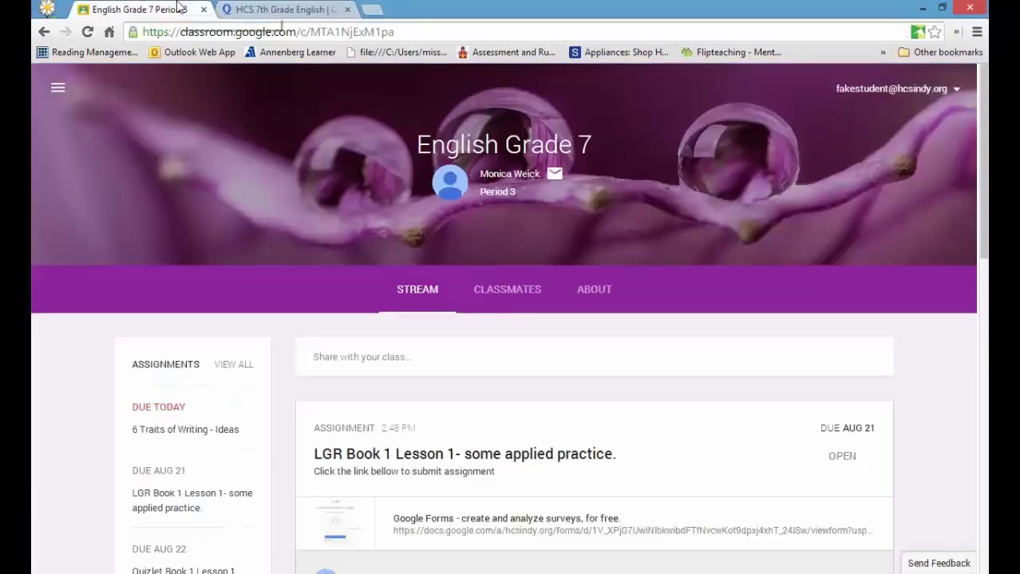
pyautogui.click(179, 8)
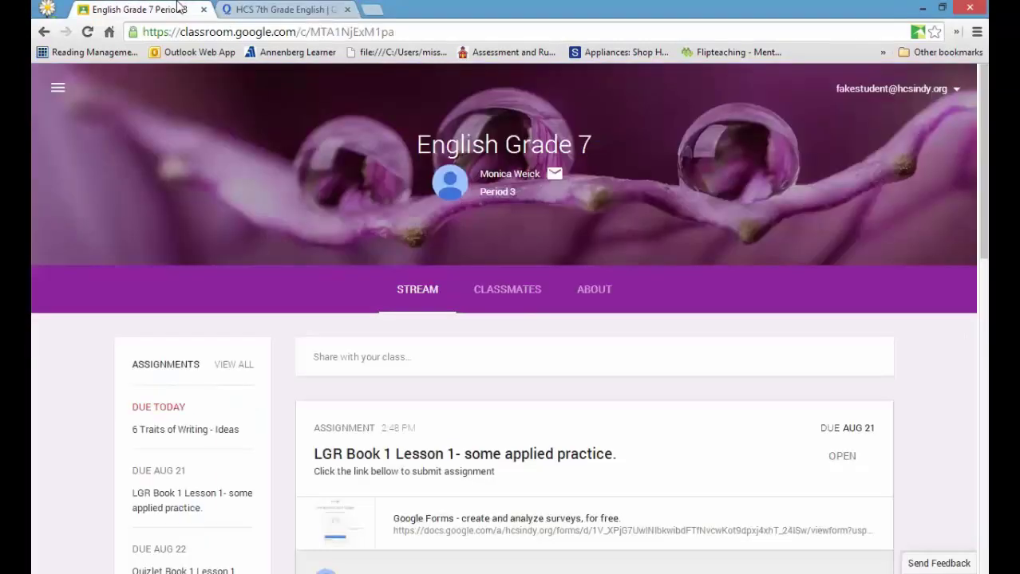
pyautogui.click(272, 8)
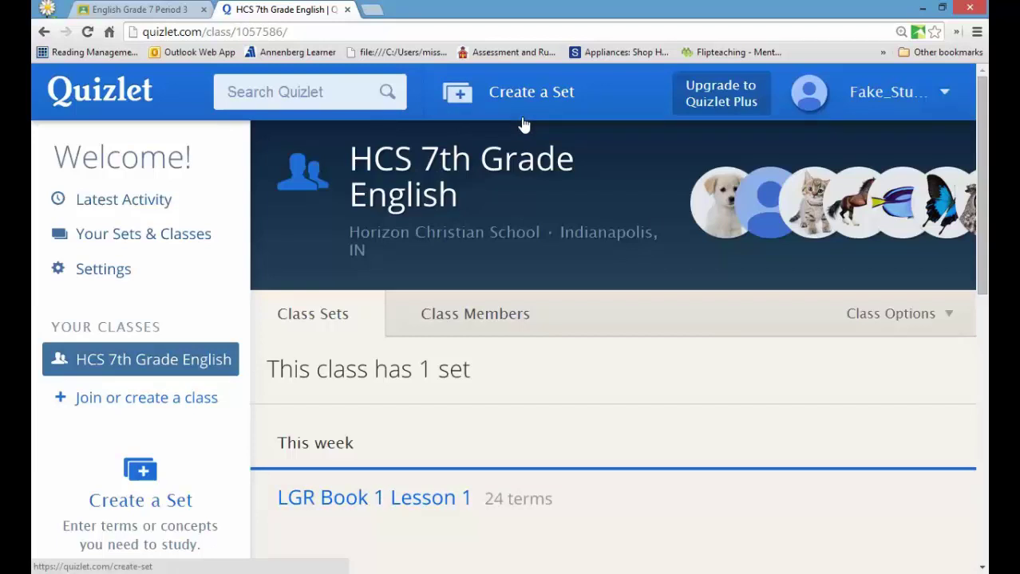
# Open the LGR Book 1 Lesson 1 set and browse its Flashcards, Speller and Scatter modes.
pyautogui.click(403, 492)
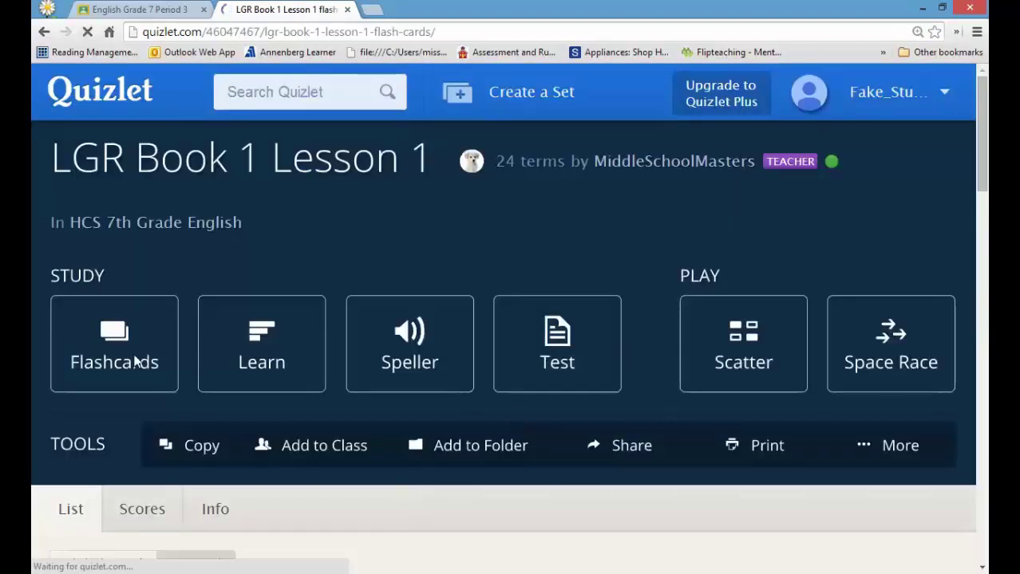
pyautogui.click(148, 364)
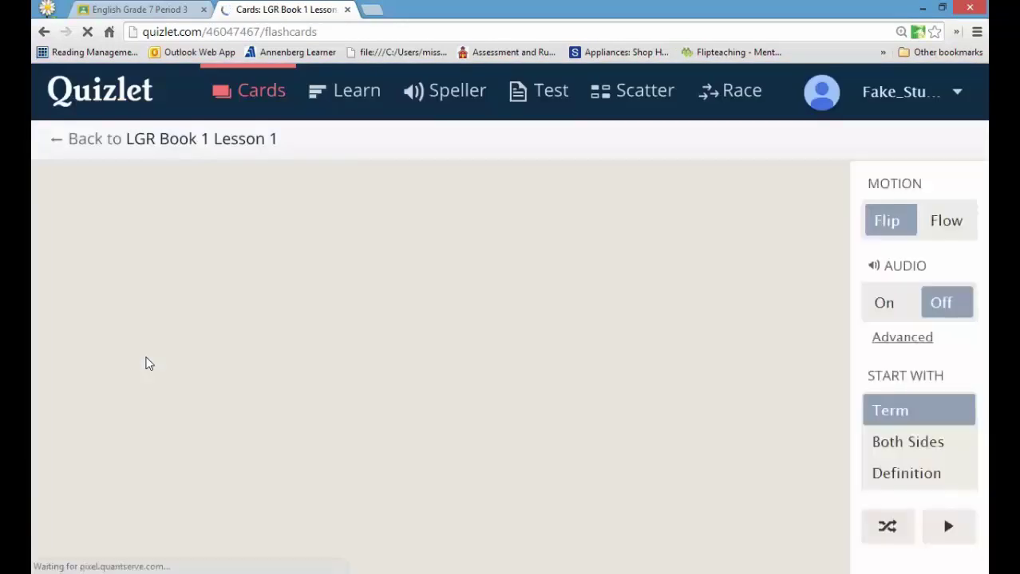
pyautogui.press('Right')
pyautogui.press('Right')
pyautogui.press('Right')
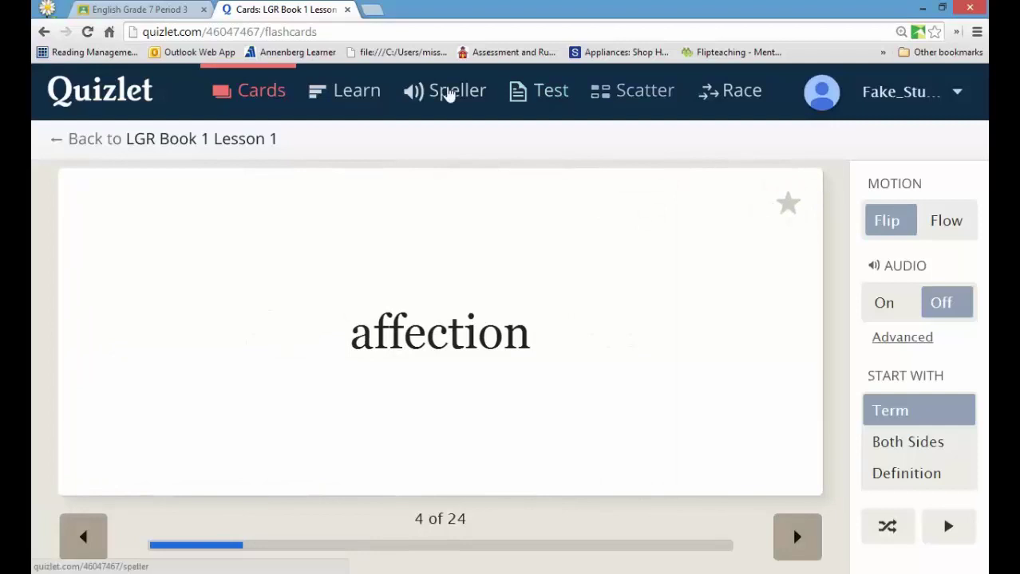
pyautogui.click(451, 93)
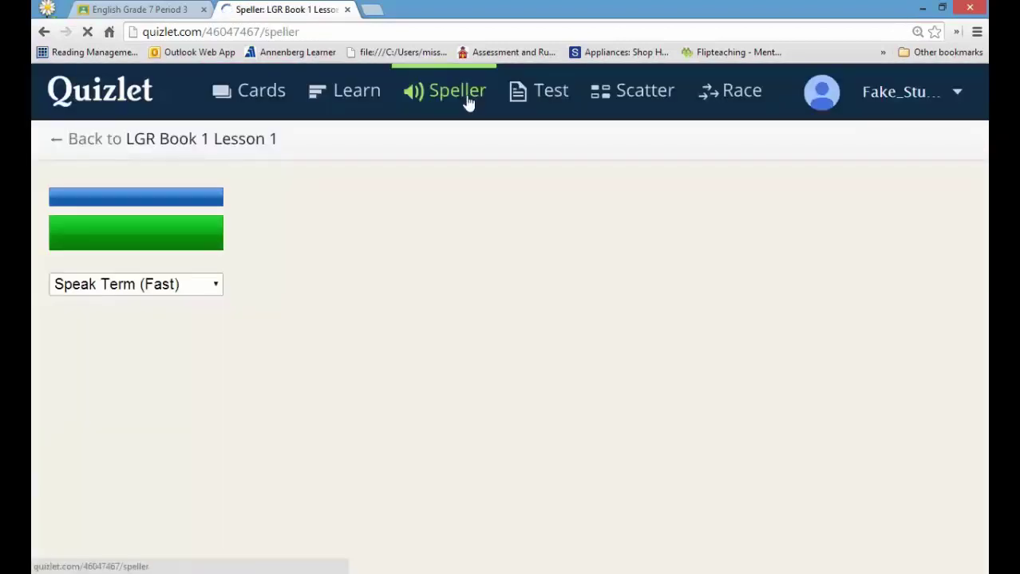
pyautogui.click(649, 93)
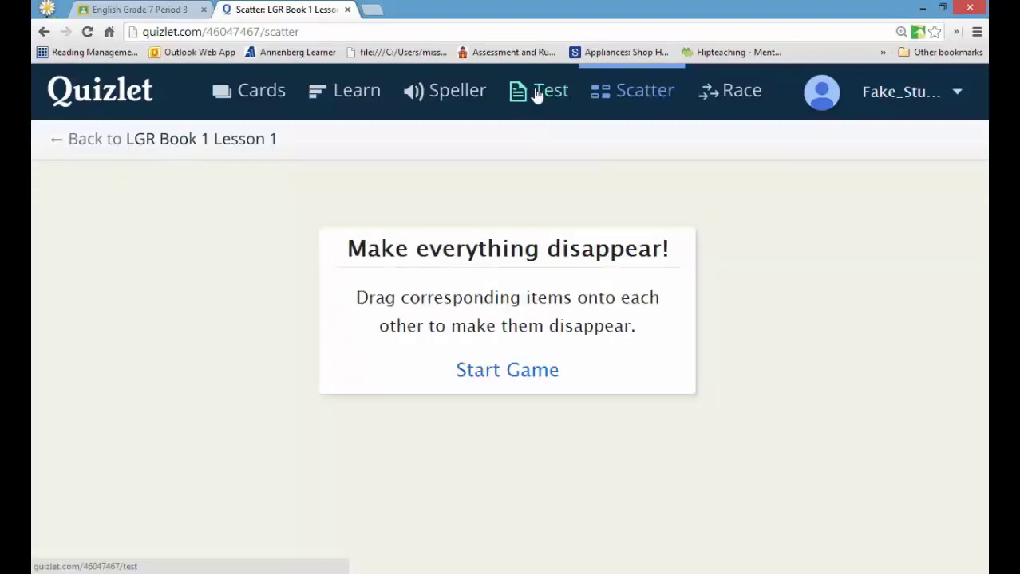
# Build a 24-question LGR Book 1 Lesson 1 practice test and check its unanswered results.
pyautogui.click(533, 90)
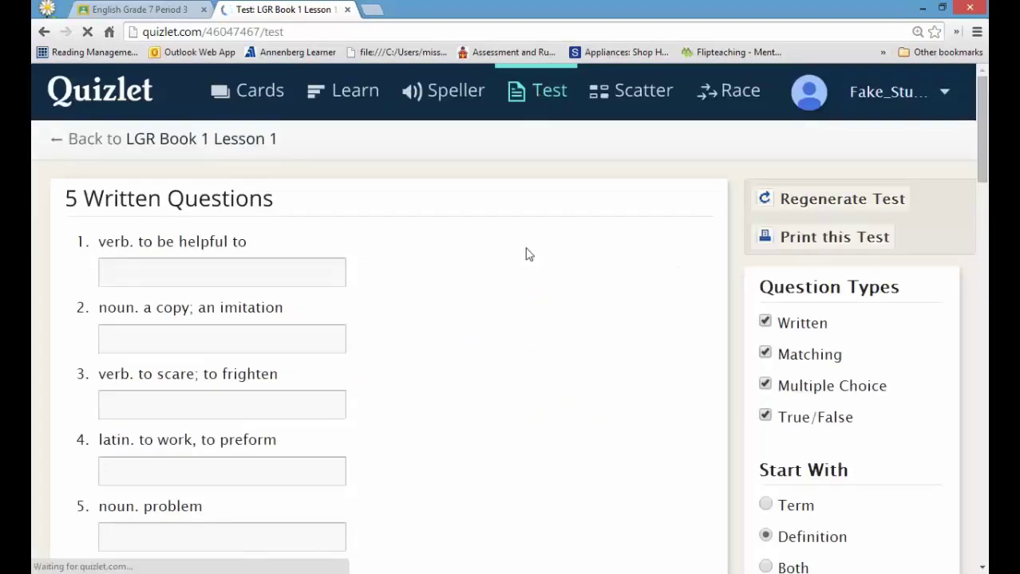
pyautogui.moveTo(983, 145); pyautogui.dragTo(985, 173)
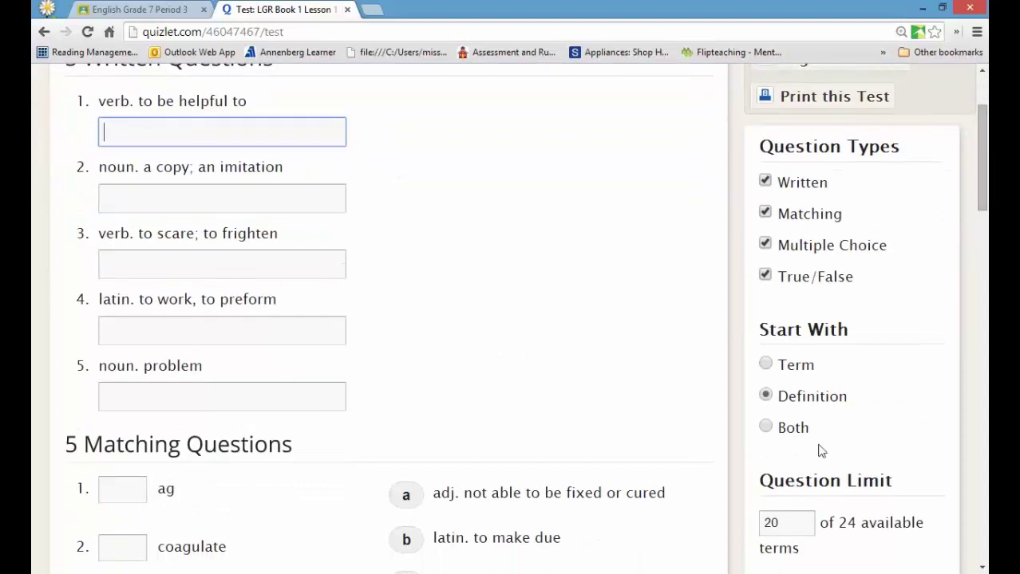
pyautogui.moveTo(785, 520); pyautogui.dragTo(738, 517)
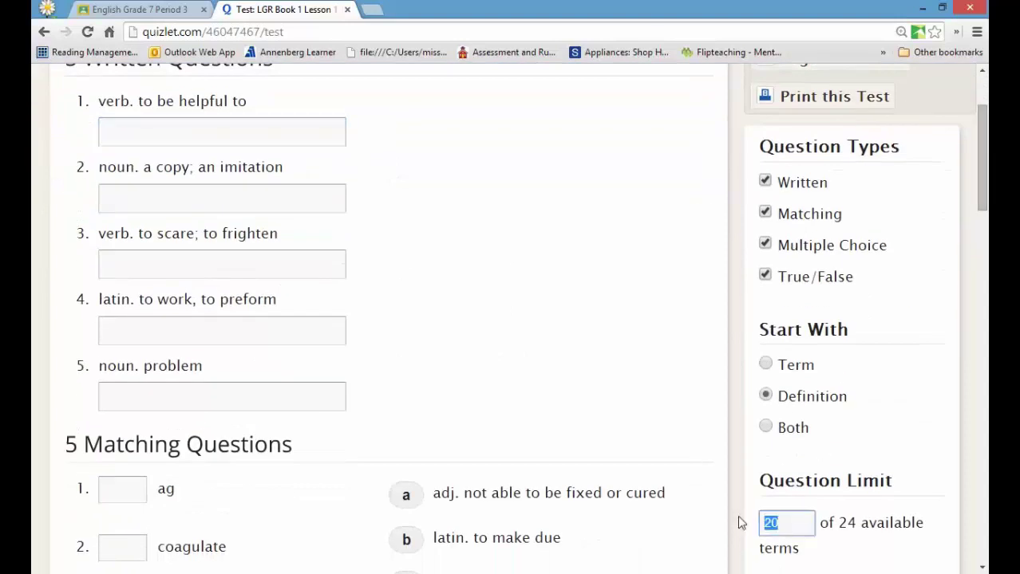
pyautogui.write('24')
pyautogui.moveTo(983, 200); pyautogui.dragTo(984, 228)
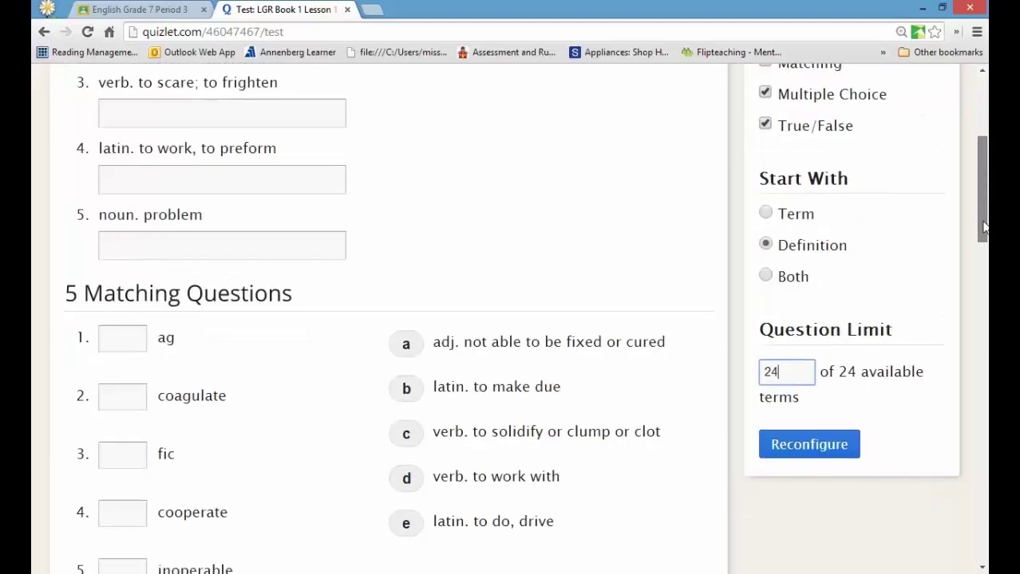
pyautogui.click(838, 459)
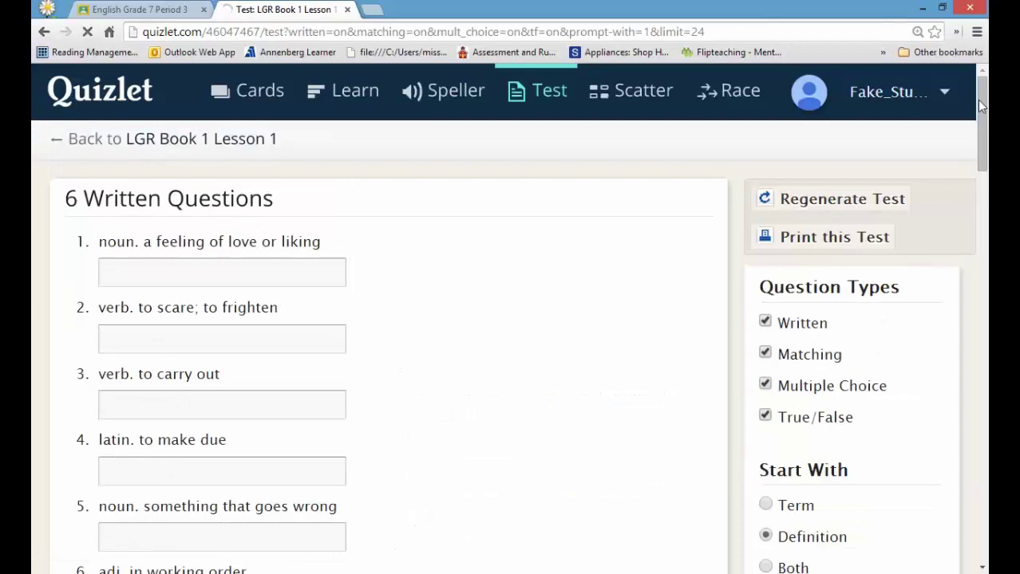
pyautogui.moveTo(982, 106); pyautogui.dragTo(931, 520)
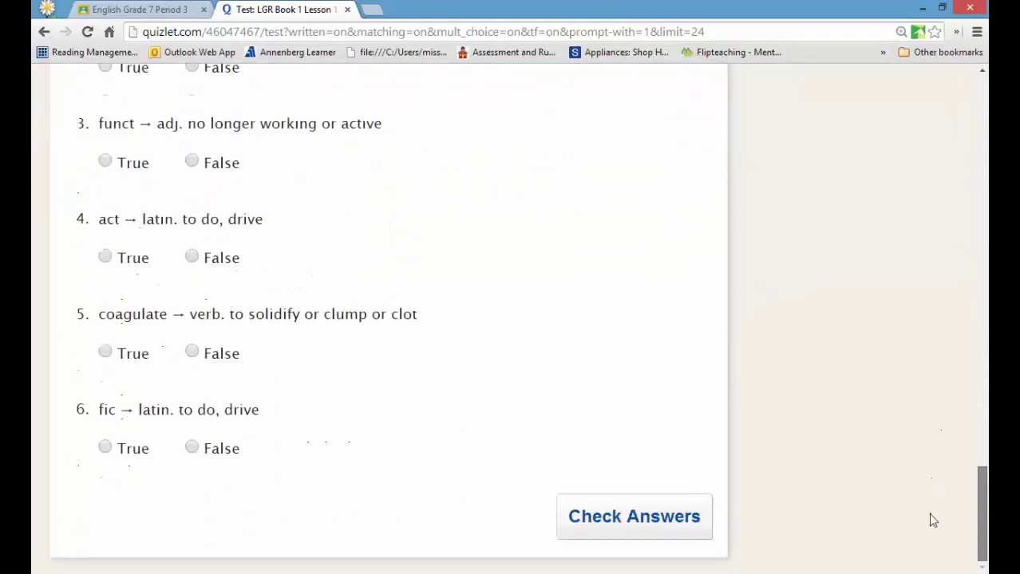
pyautogui.click(576, 529)
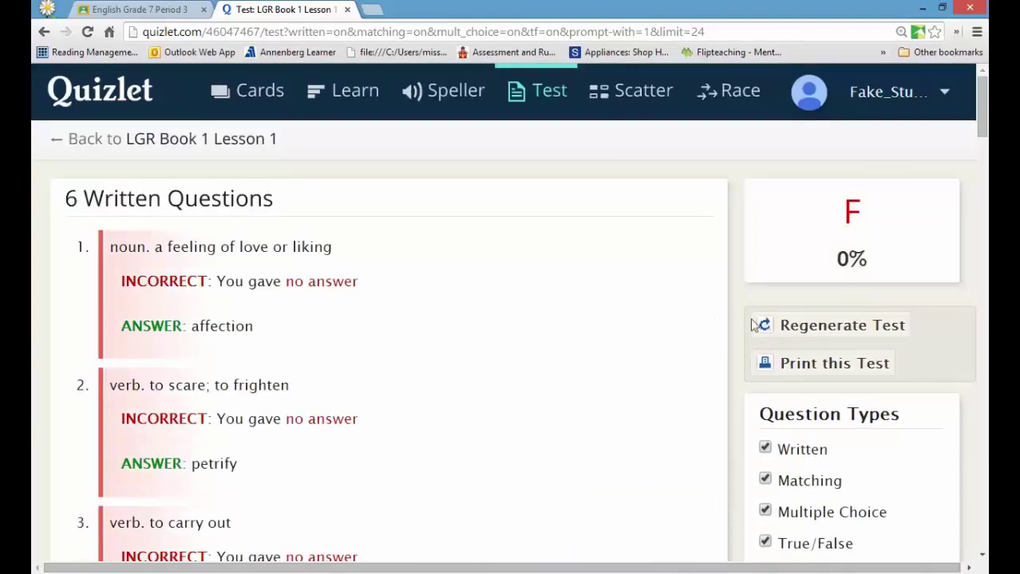
# Print the graded test with the destination set to Save as PDF.
pyautogui.click(812, 380)
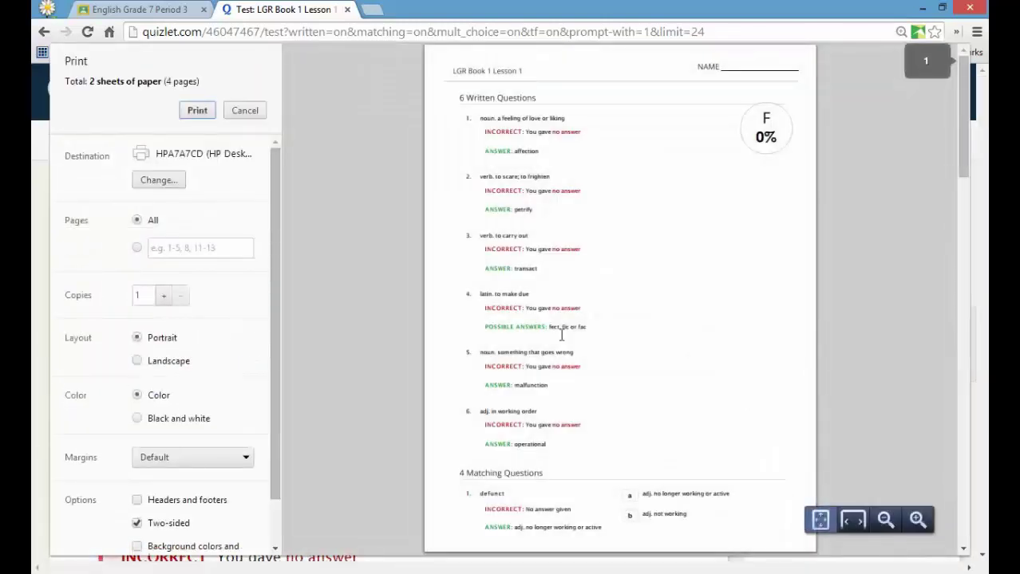
pyautogui.click(168, 182)
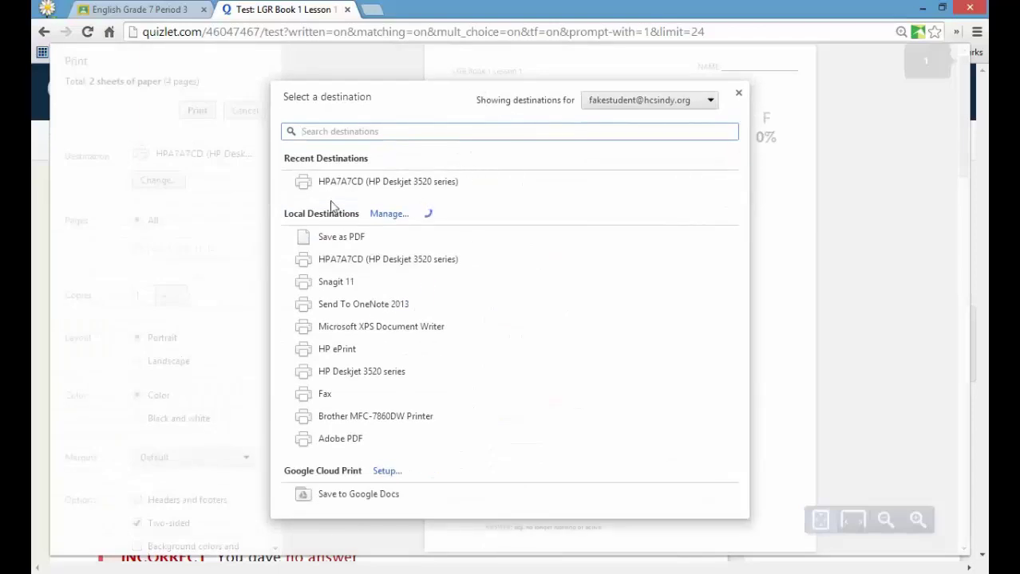
pyautogui.click(344, 236)
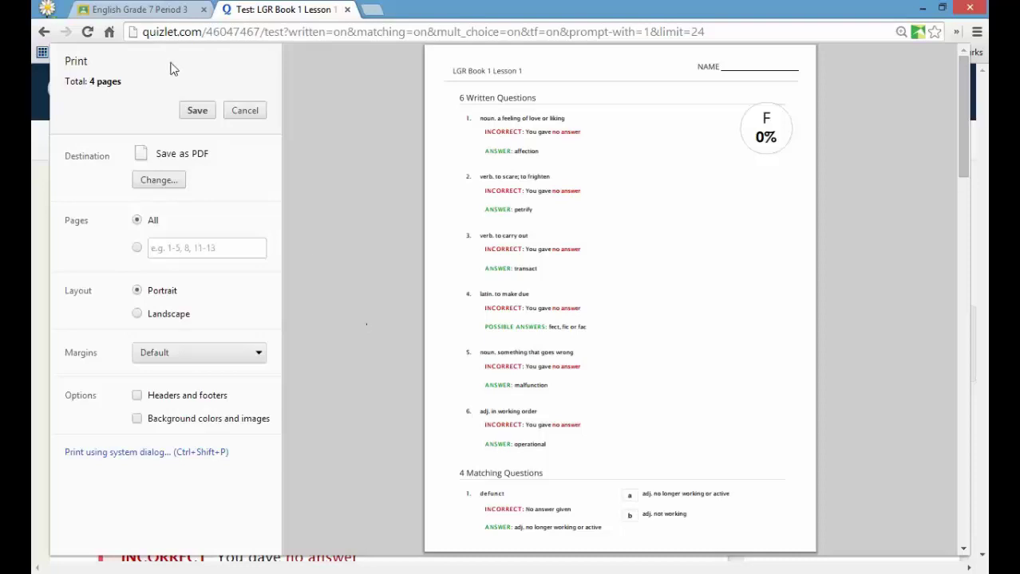
# Save the PDF into Google Drive as 'Student Name Test_ LGR Book 1 Lesson 1 _ Quizlet'.
pyautogui.click(197, 110)
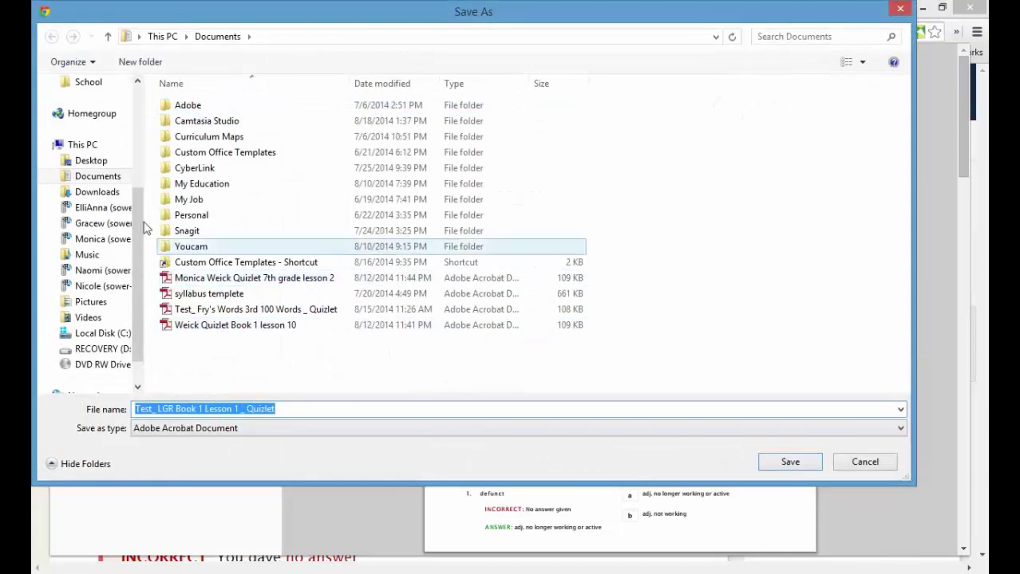
pyautogui.scroll(2, 146, 159)
pyautogui.scroll(3, 146, 159)
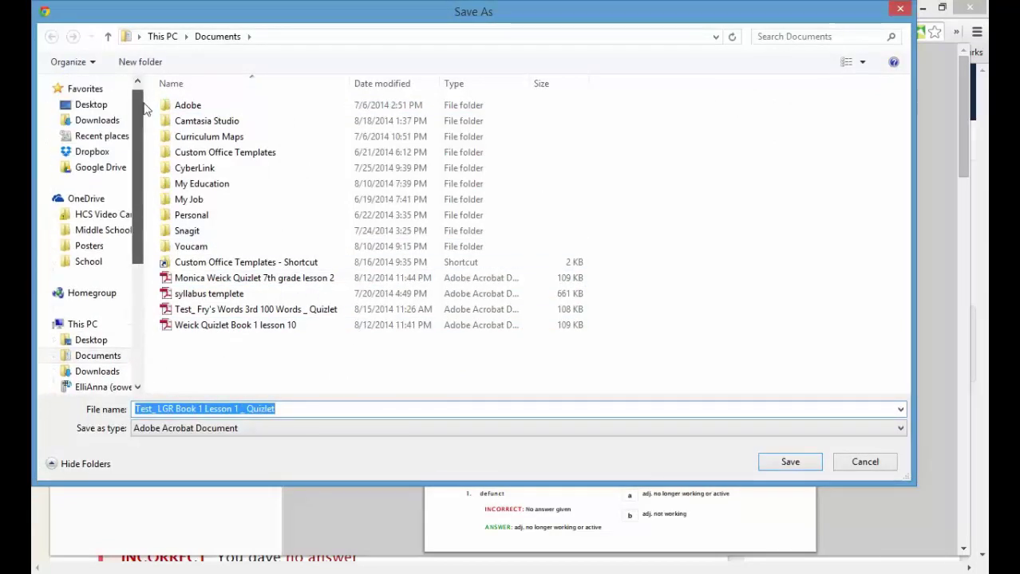
pyautogui.click(114, 169)
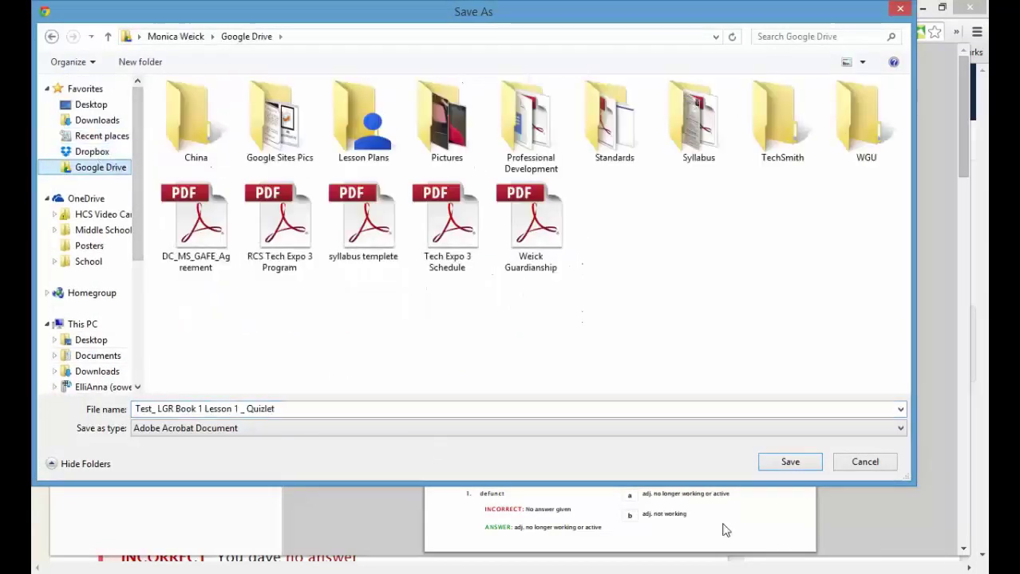
pyautogui.click(139, 407)
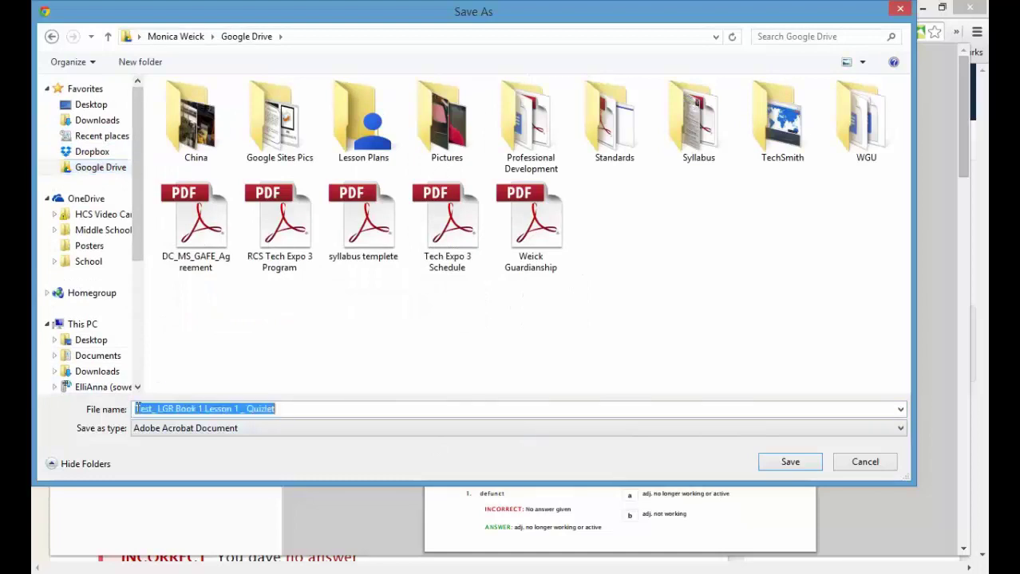
pyautogui.click(140, 407)
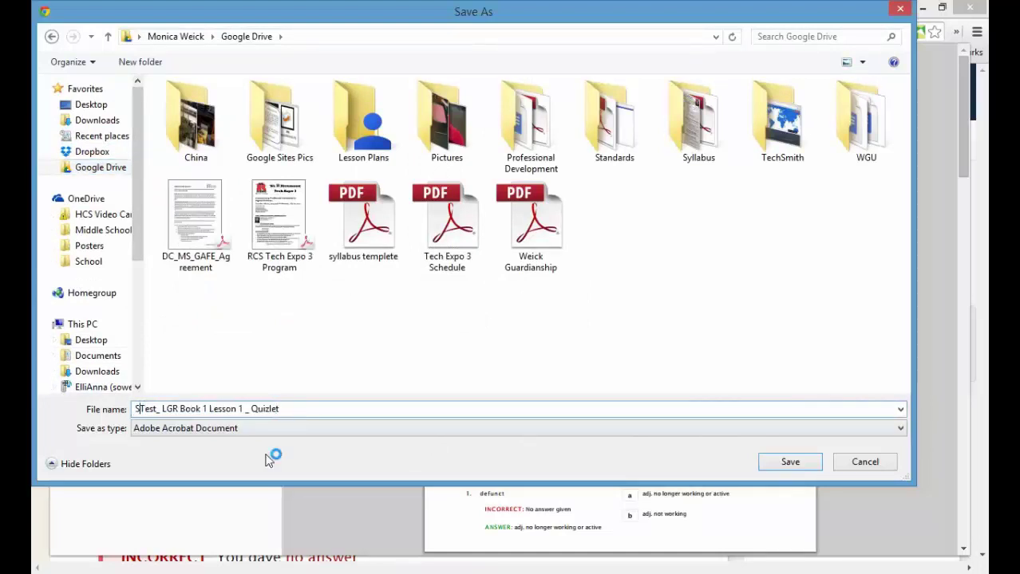
pyautogui.write('S')
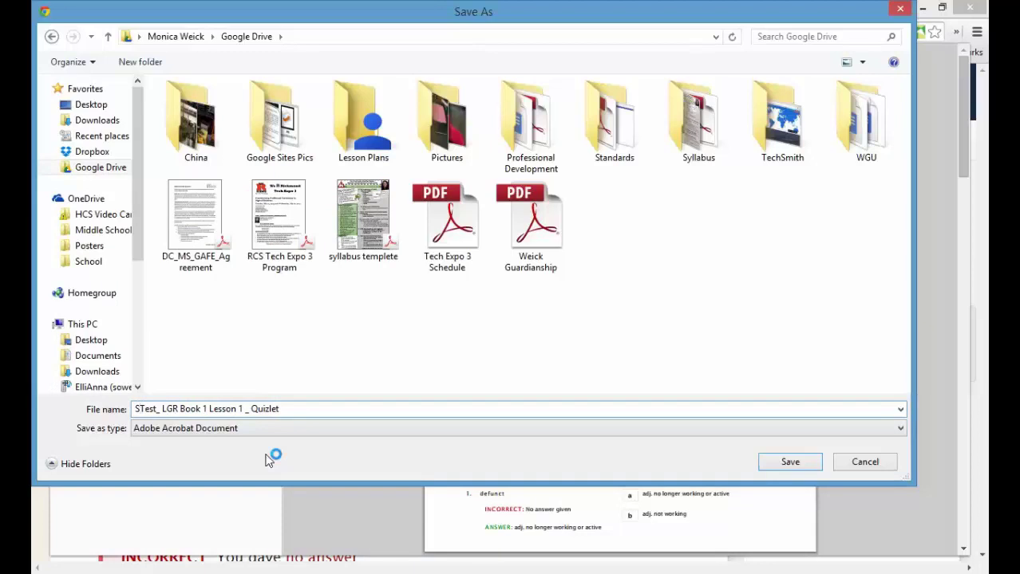
pyautogui.write('tudent')
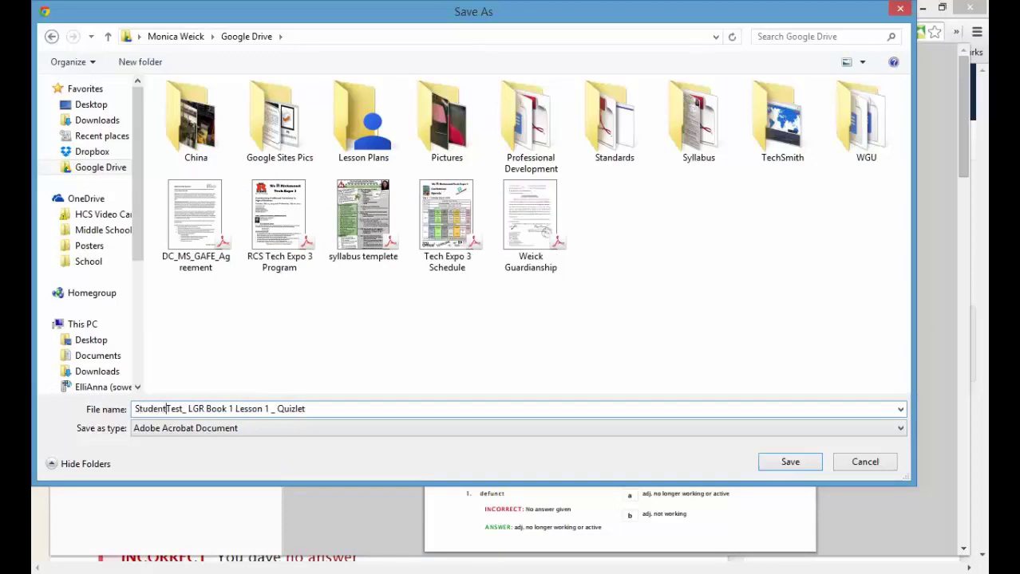
pyautogui.write(' Name')
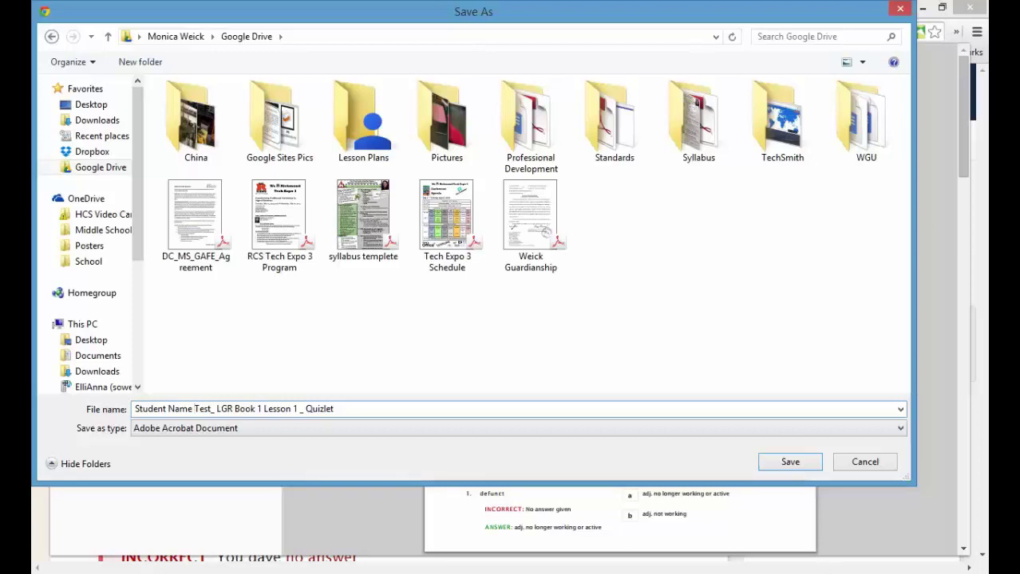
pyautogui.click(797, 463)
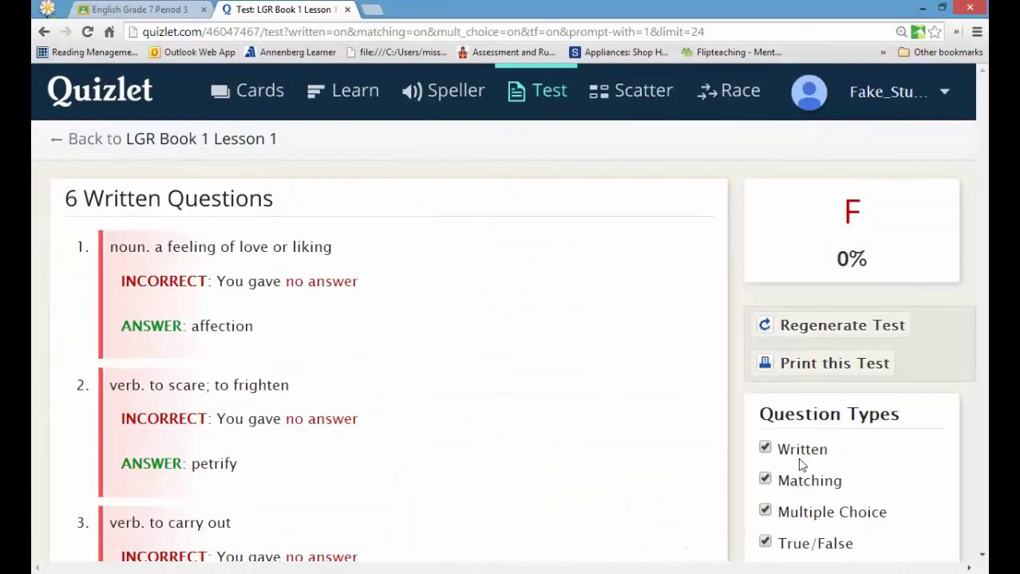
# Go to the English Grade 7 class stream and scroll down to the Quizlet Book 1 Lesson 1 assignment.
pyautogui.click(162, 8)
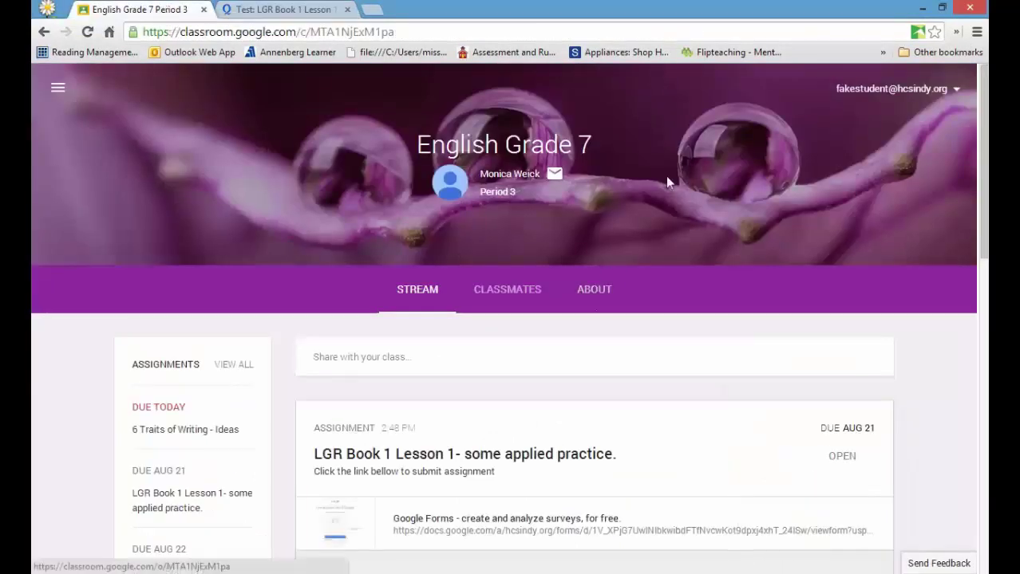
pyautogui.click(192, 498)
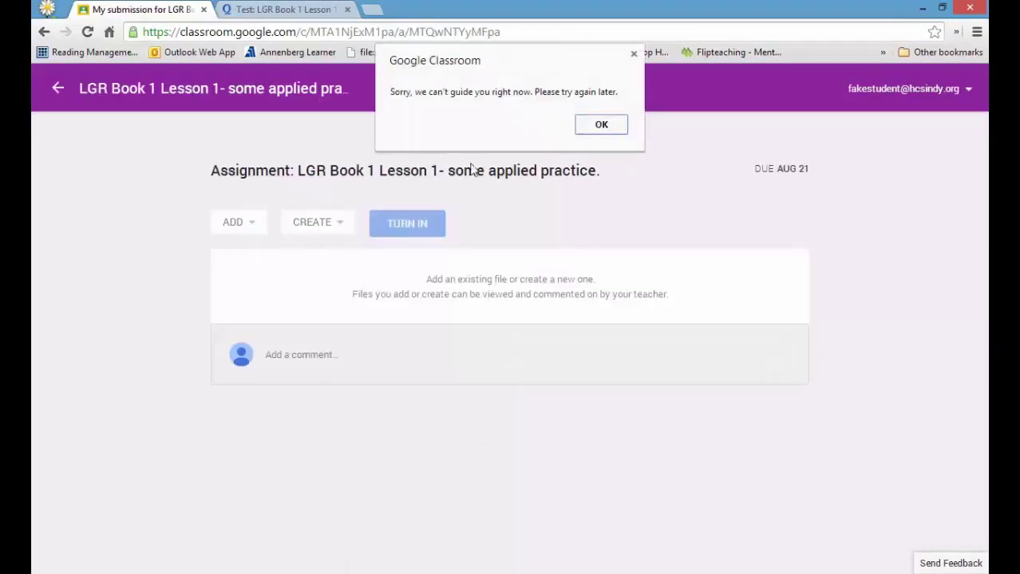
pyautogui.click(614, 130)
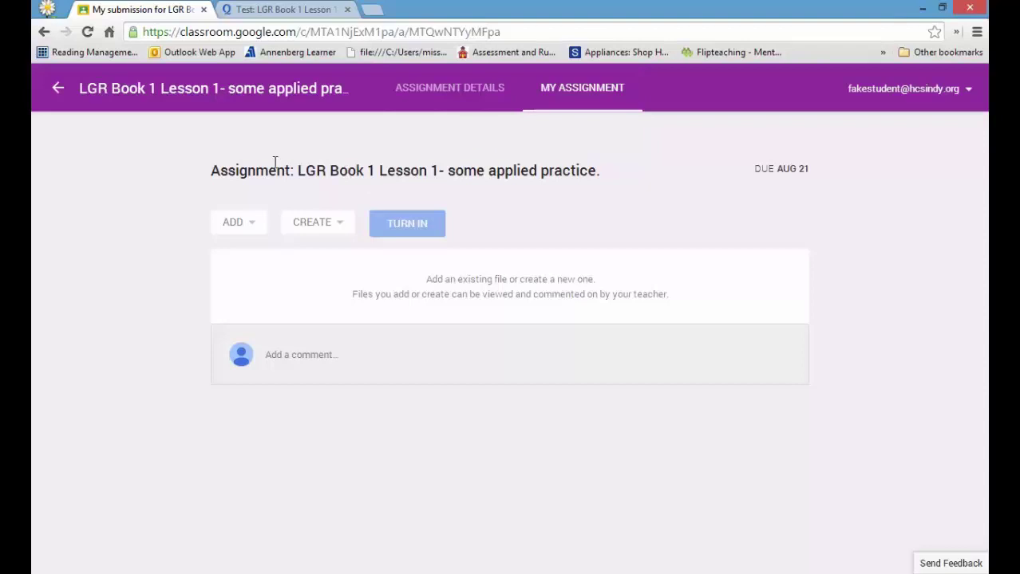
pyautogui.click(59, 89)
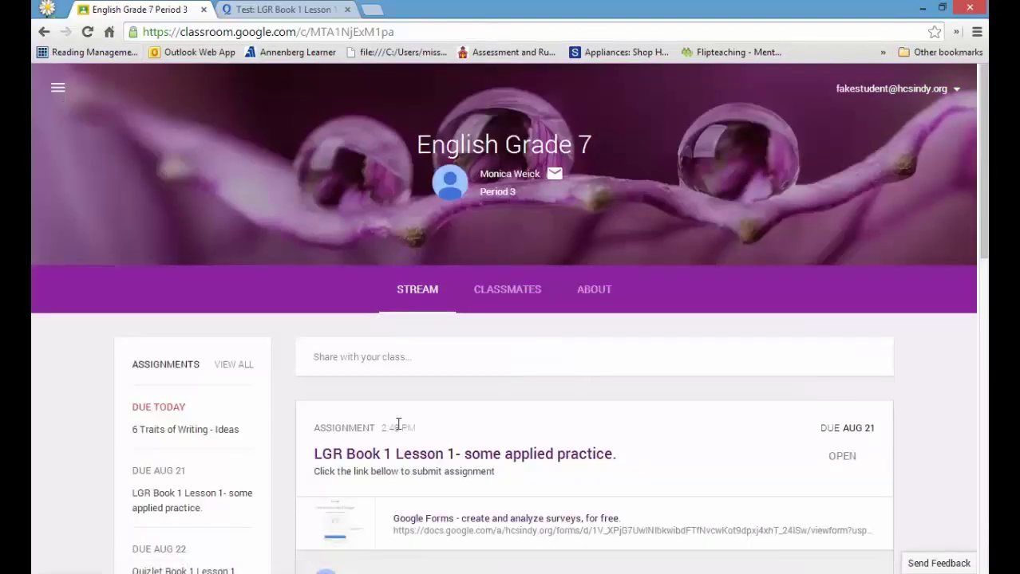
pyautogui.scroll(-10, 399, 431)
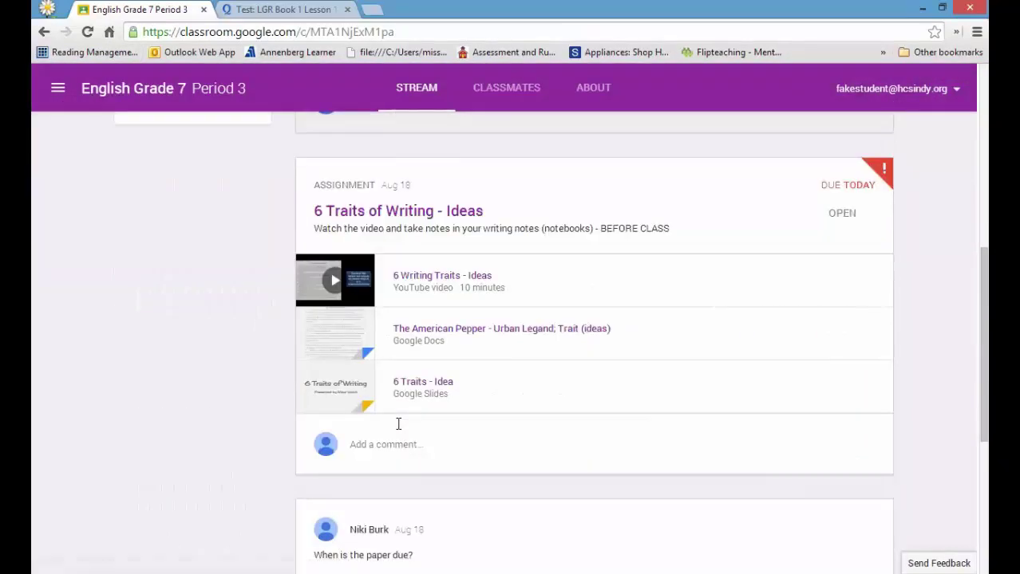
pyautogui.scroll(-5, 398, 425)
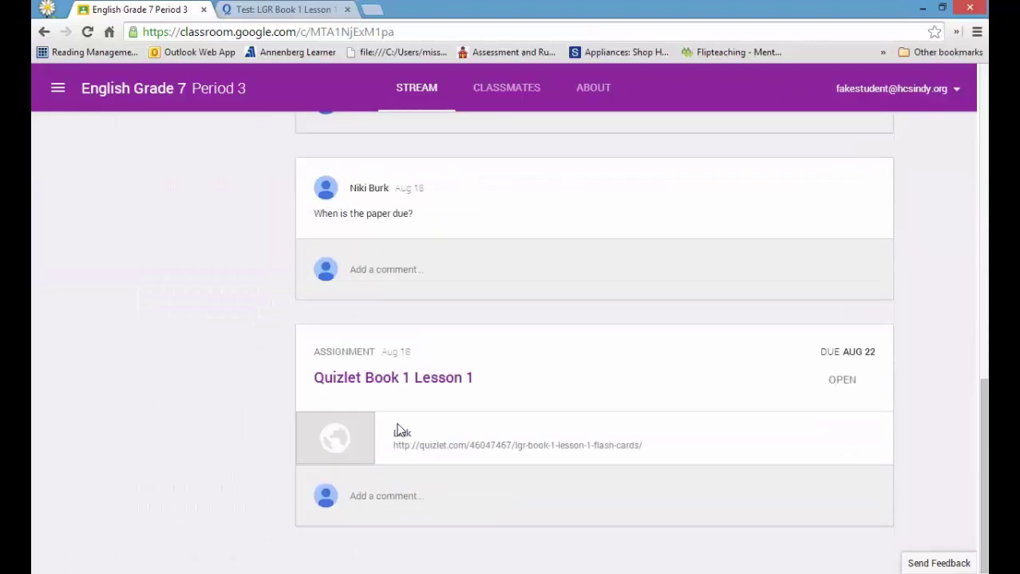
# Open the Quizlet Book 1 Lesson 1 assignment and bring up the Google Drive picker, viewing Upload and My Drive.
pyautogui.click(407, 383)
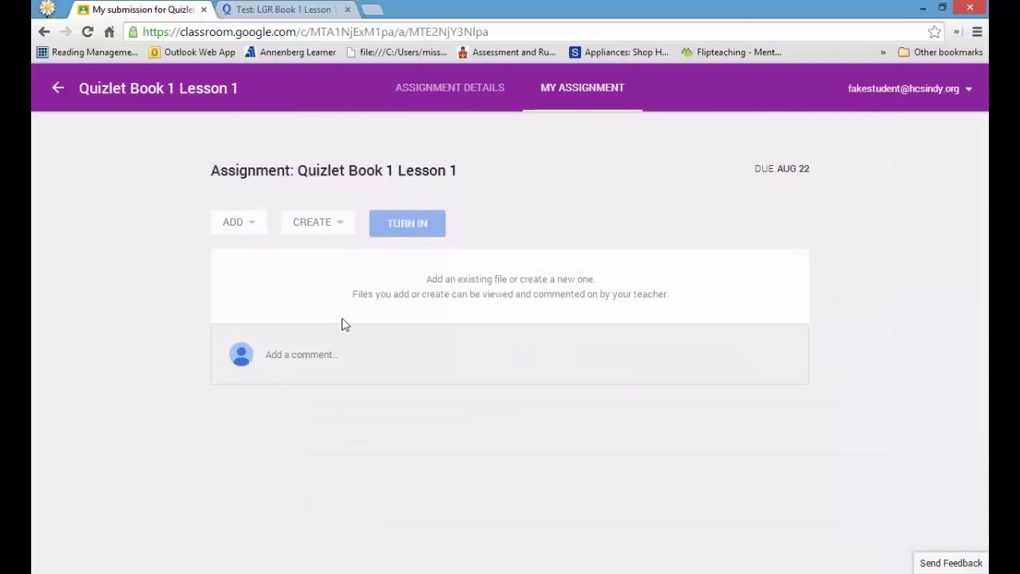
pyautogui.click(251, 234)
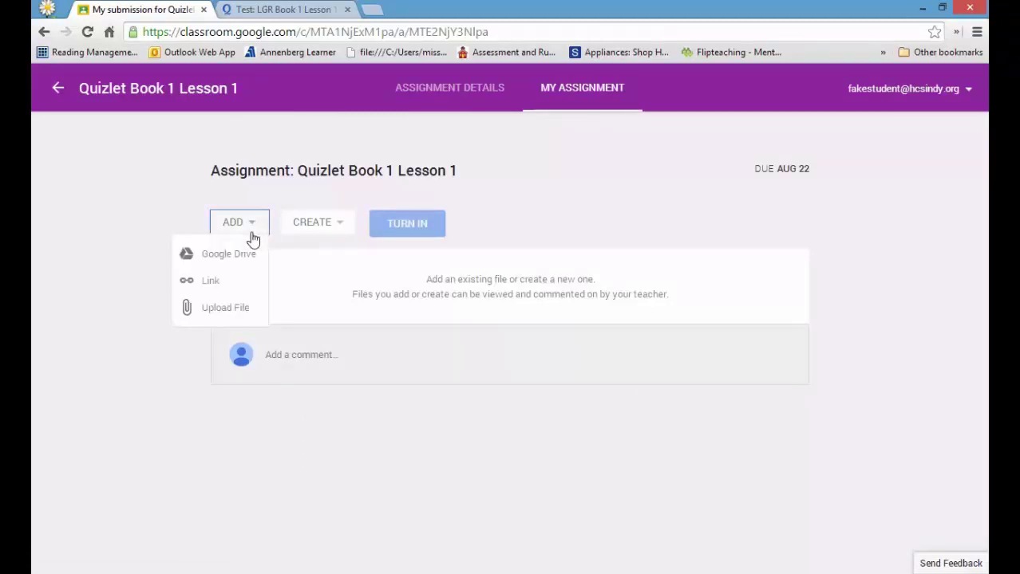
pyautogui.click(251, 255)
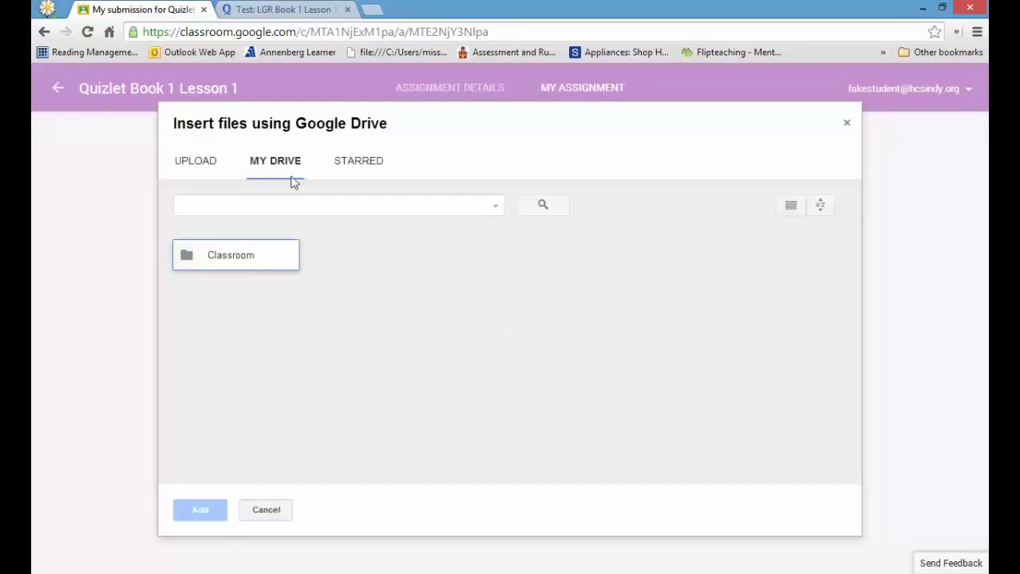
pyautogui.click(200, 166)
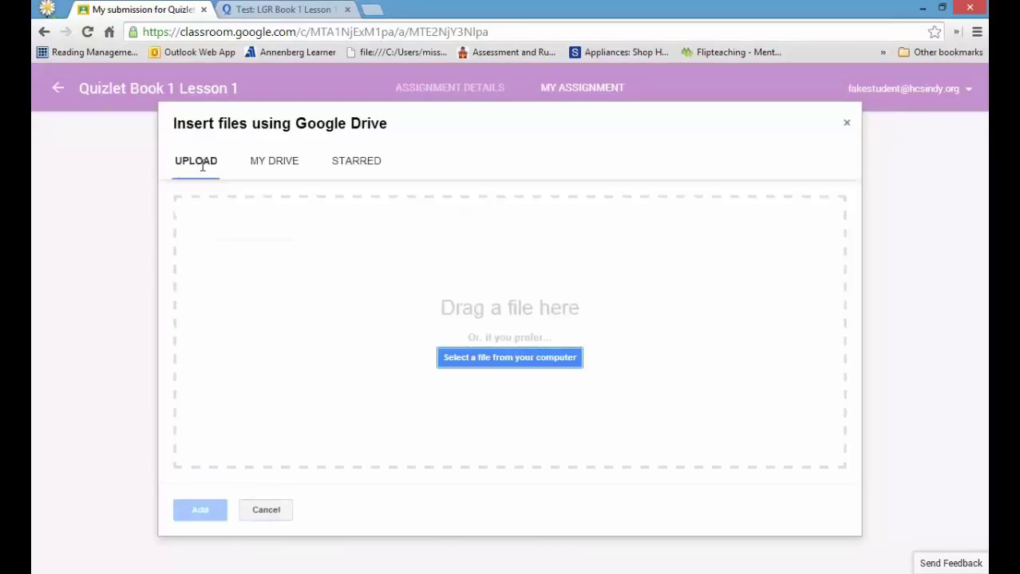
pyautogui.click(275, 167)
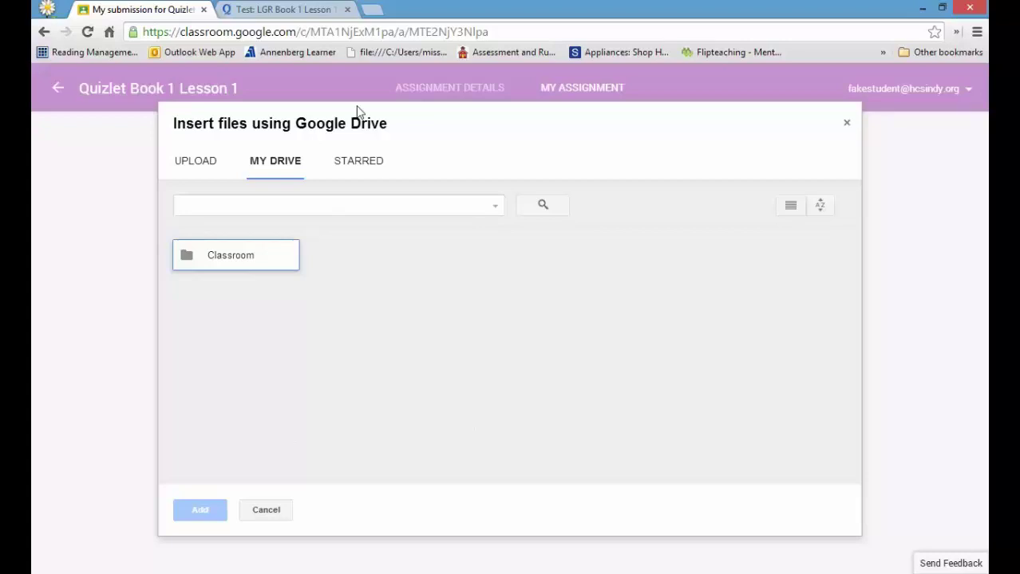
# Put the picker on Upload and tile Chrome left with a File Explorer window on the right.
pyautogui.click(201, 168)
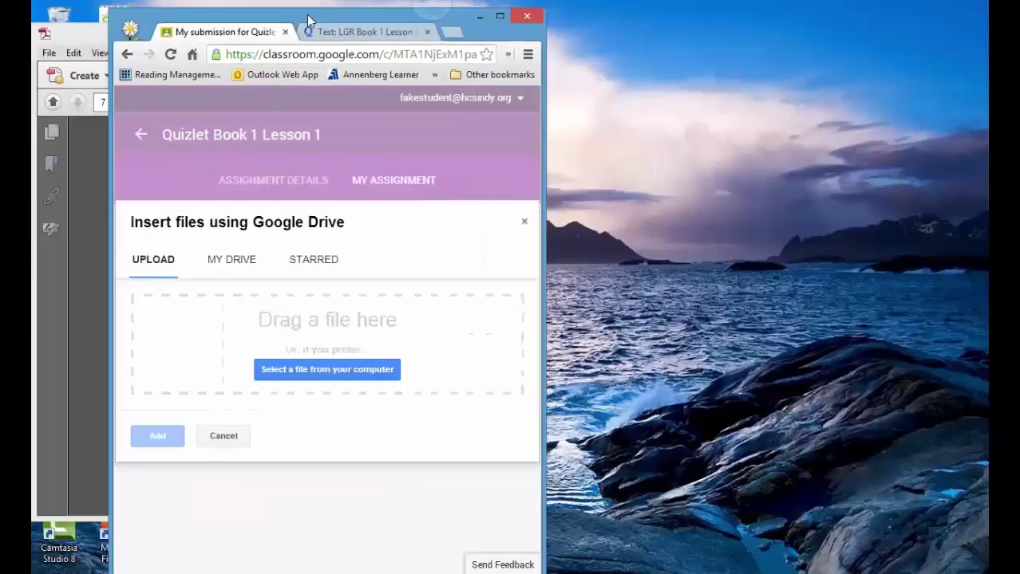
pyautogui.moveTo(309, 20); pyautogui.dragTo(236, 13)
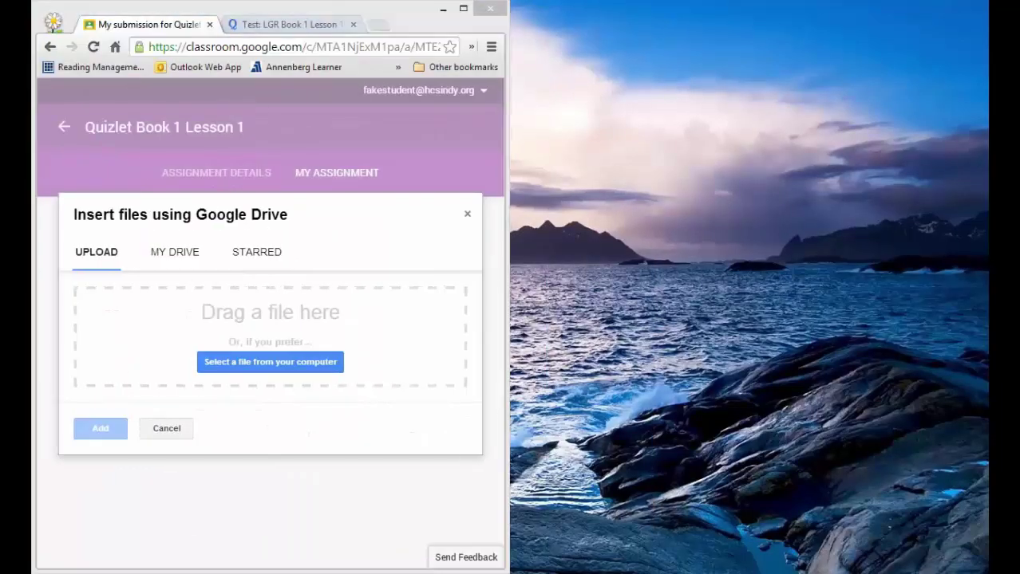
pyautogui.press('super+e')
pyautogui.moveTo(319, 7); pyautogui.dragTo(1018, 48)
# Find the Student Name Test PDF in Explorer's Google Drive folder.
pyautogui.moveTo(977, 314); pyautogui.dragTo(971, 238)
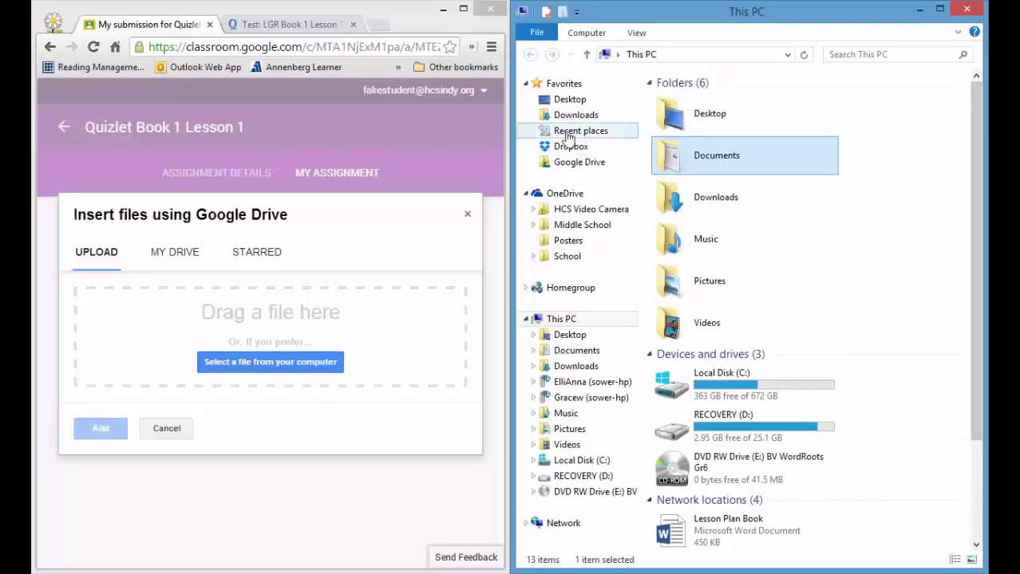
pyautogui.click(580, 162)
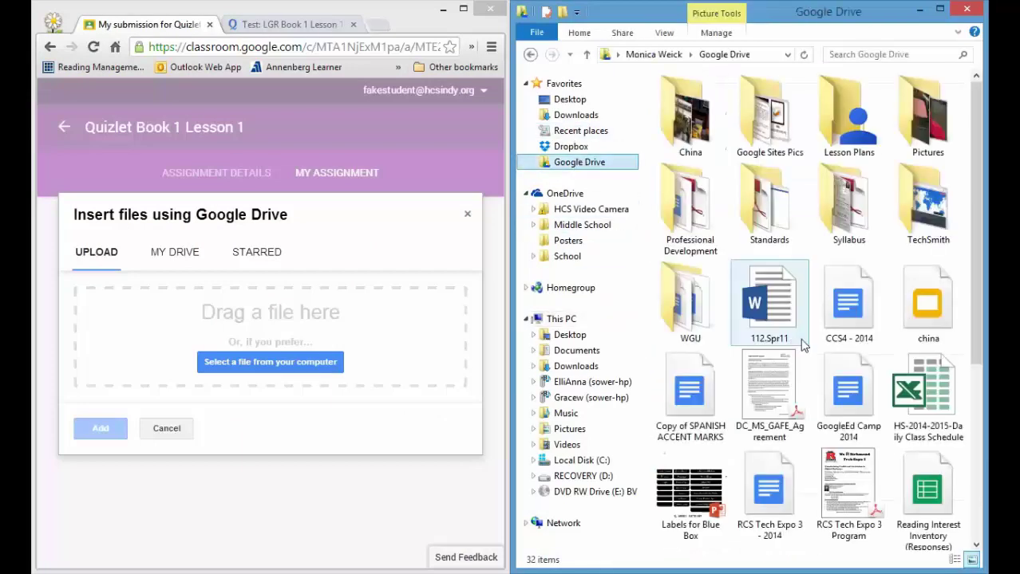
pyautogui.moveTo(973, 170); pyautogui.dragTo(973, 373)
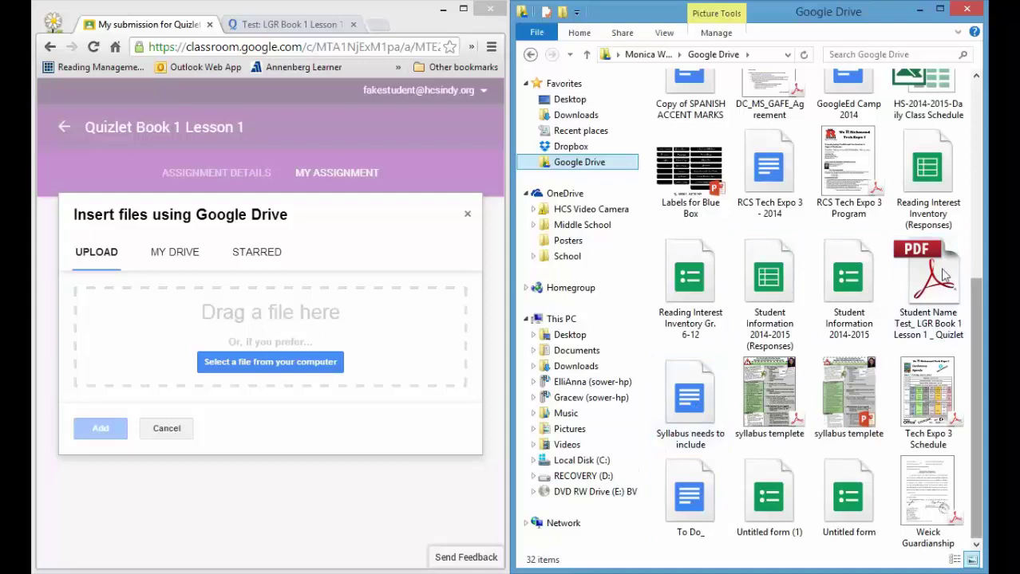
pyautogui.click(873, 56)
pyautogui.write('stu')
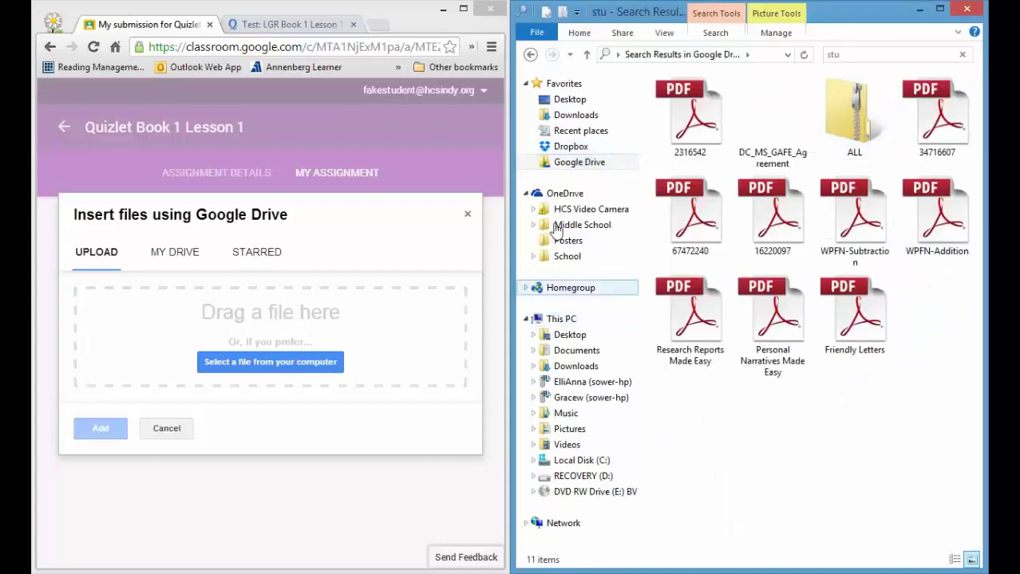
pyautogui.click(533, 55)
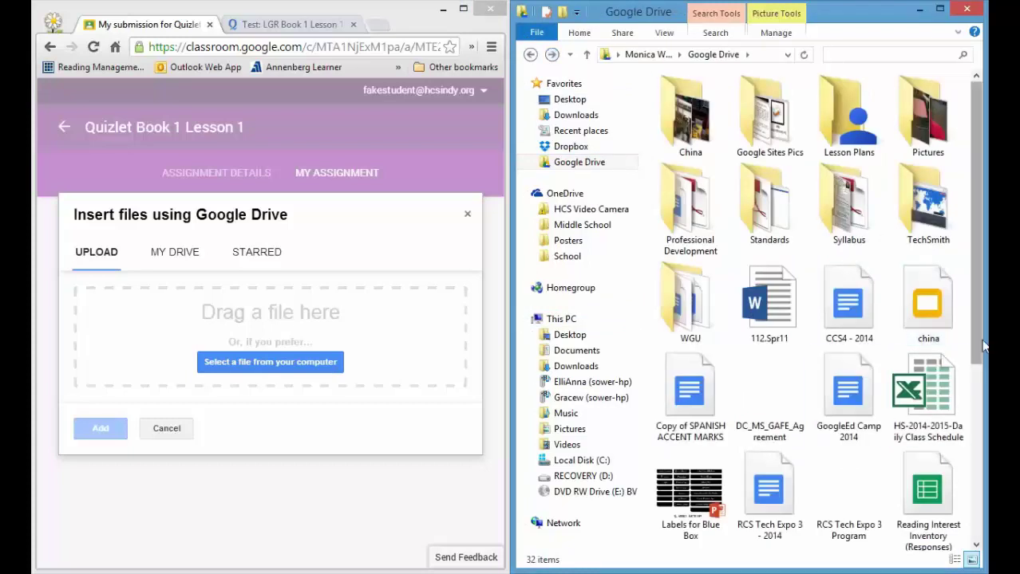
pyautogui.moveTo(980, 341); pyautogui.dragTo(980, 539)
pyautogui.click(928, 287)
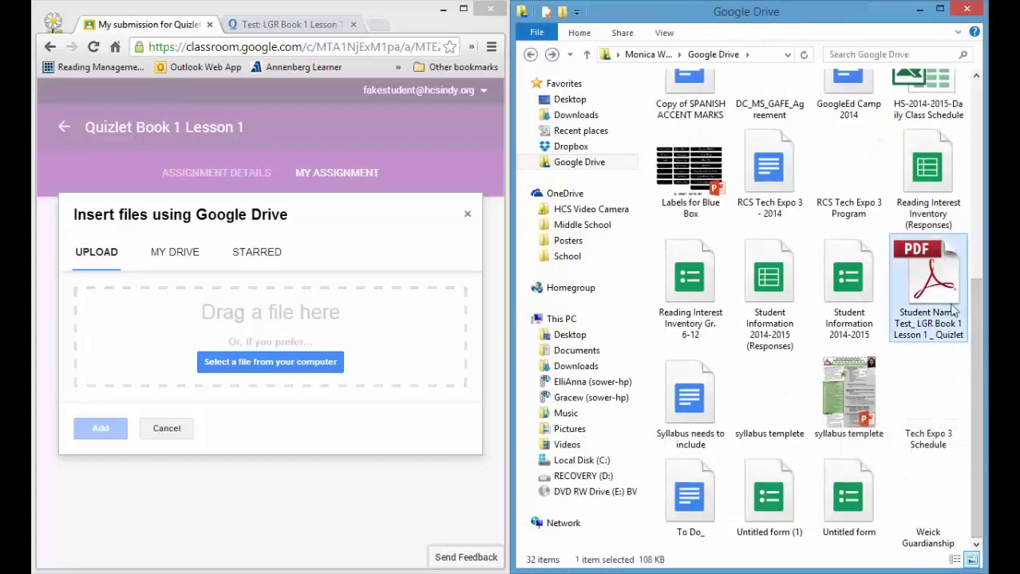
# Drop the Student Name Test PDF into the assignment's upload area and start turning it in.
pyautogui.moveTo(950, 310); pyautogui.dragTo(365, 343)
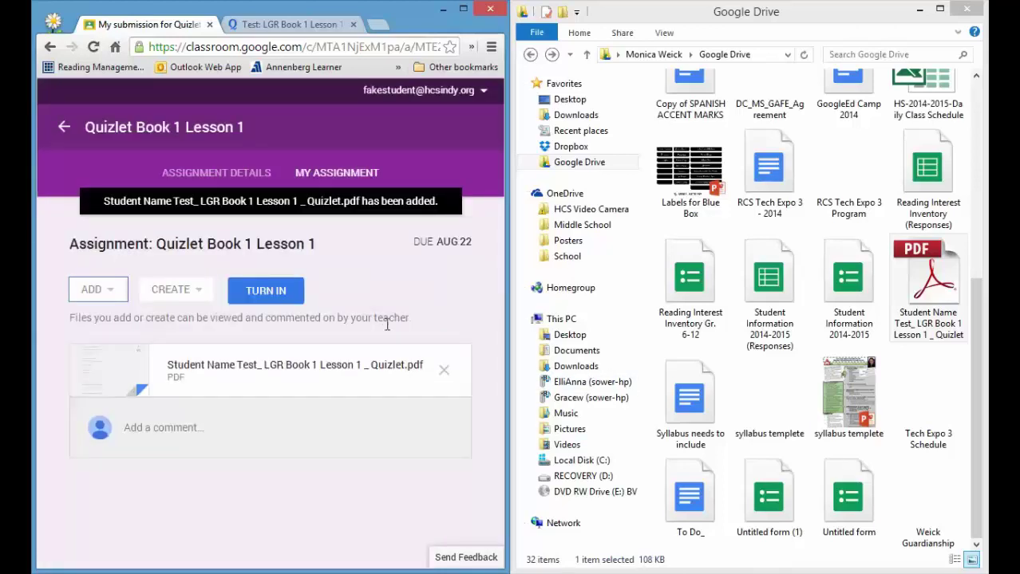
pyautogui.click(279, 293)
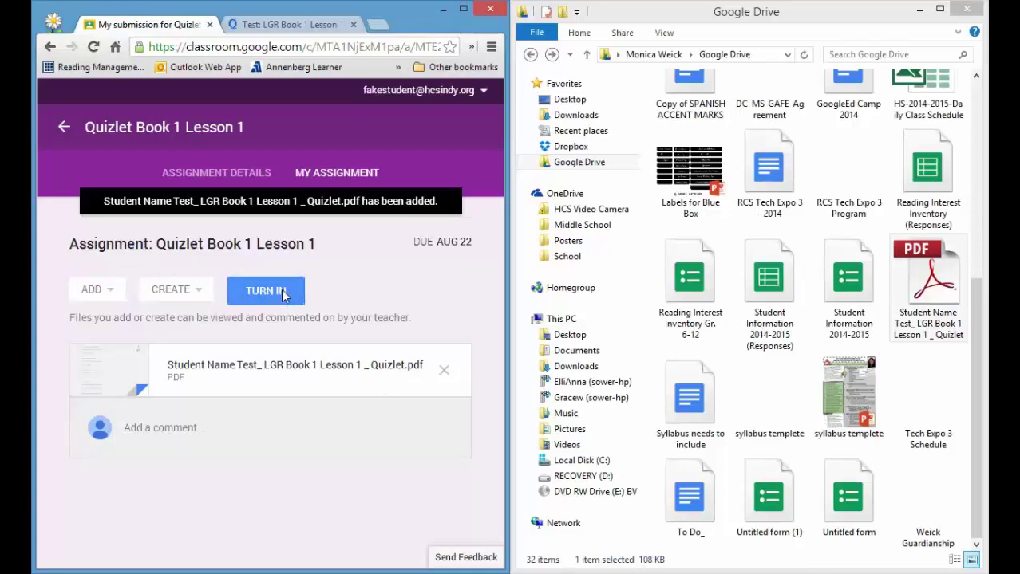
pyautogui.click(282, 293)
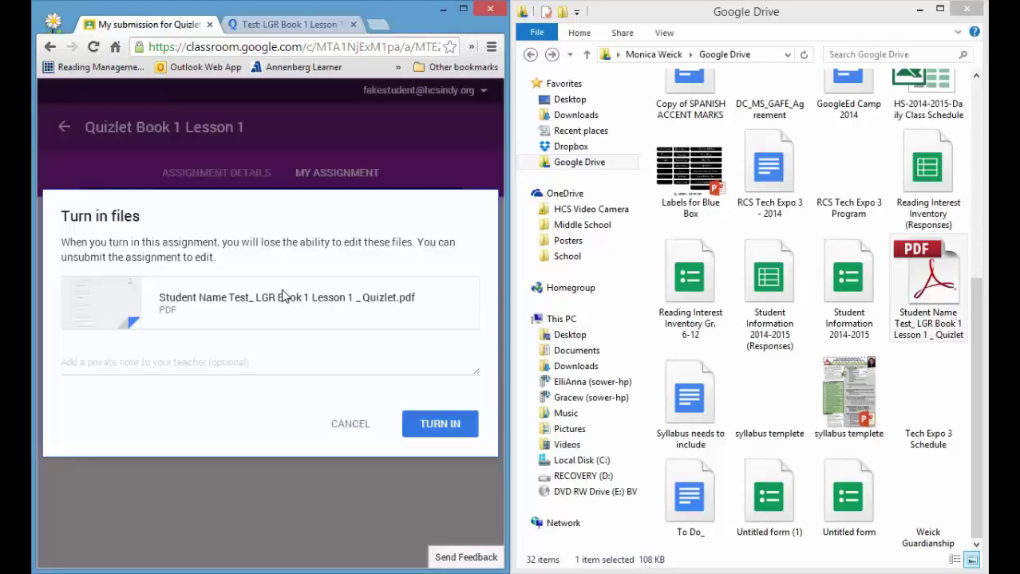
# Add the private note 'I don't understand why I got number 6 wrong.' and turn in.
pyautogui.click(320, 362)
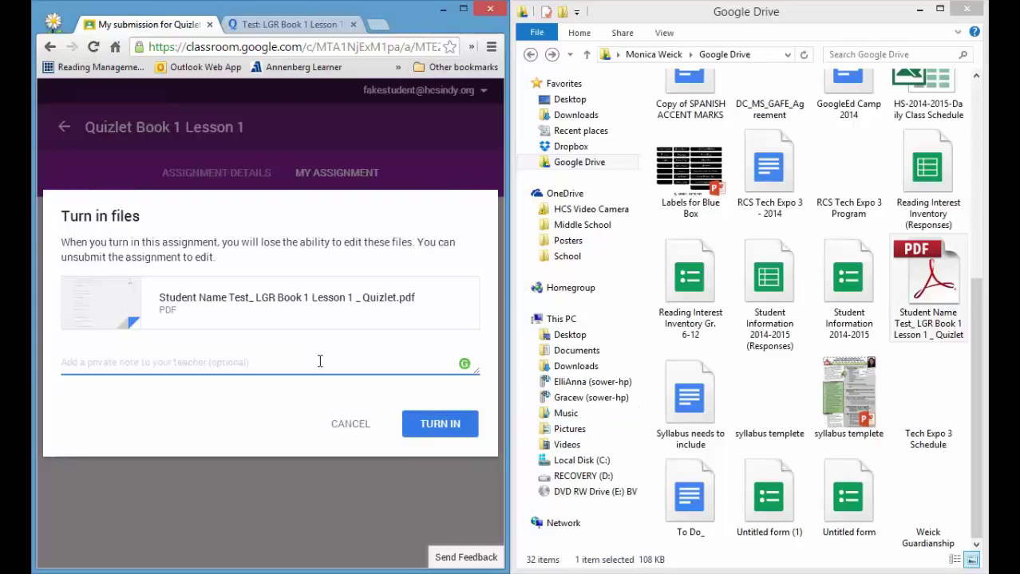
pyautogui.write('I got 100')
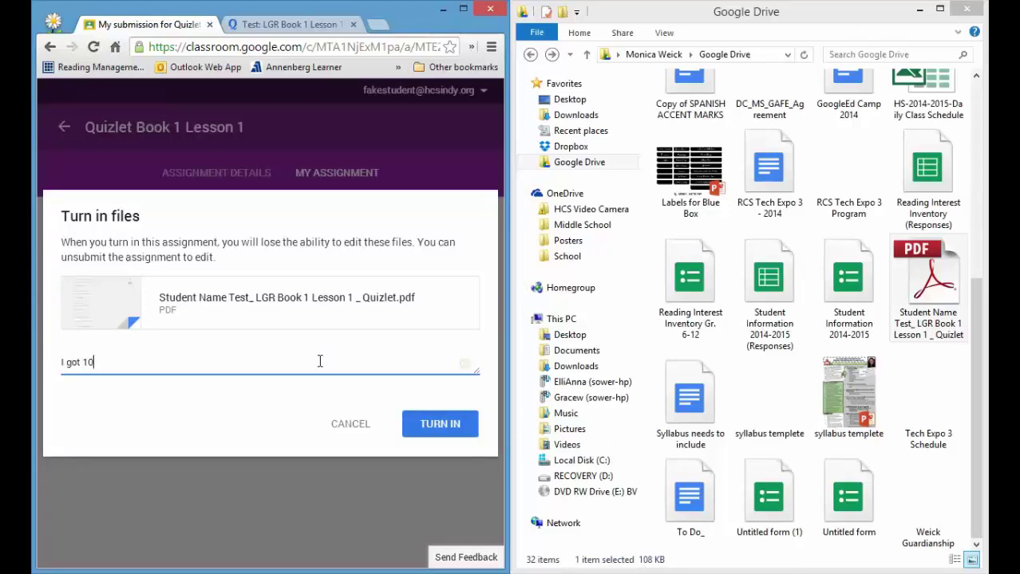
pyautogui.press('BackSpace')
pyautogui.press('BackSpace')
pyautogui.press('BackSpace')
pyautogui.press('BackSpace')
pyautogui.press('BackSpace')
pyautogui.press('BackSpace')
pyautogui.press('BackSpace')
pyautogui.press('BackSpace')
pyautogui.write("I don't understand why I got")
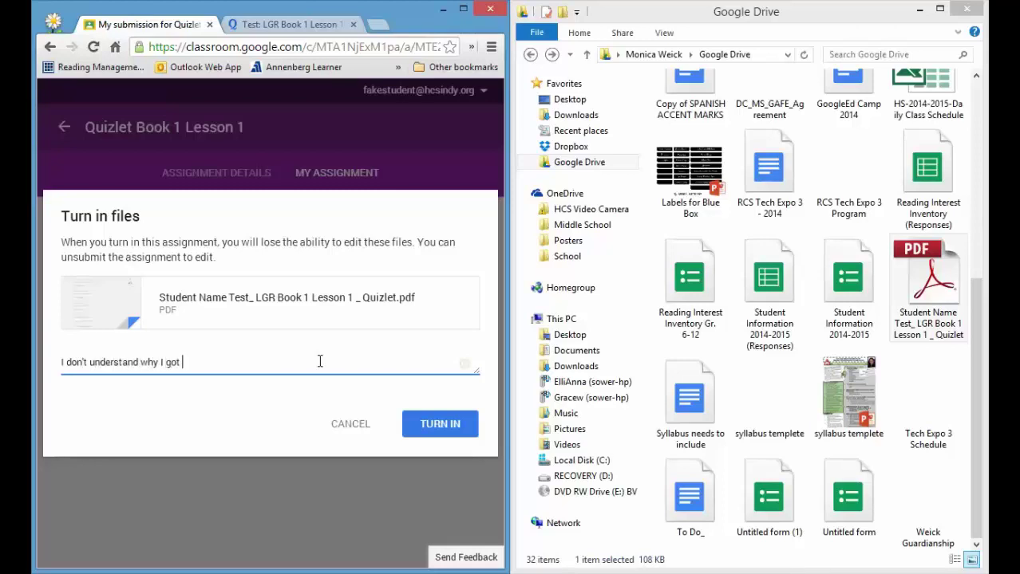
pyautogui.write(' numeber')
pyautogui.press('BackSpace')
pyautogui.press('BackSpace')
pyautogui.write('ber 6 wrong.')
pyautogui.click(451, 430)
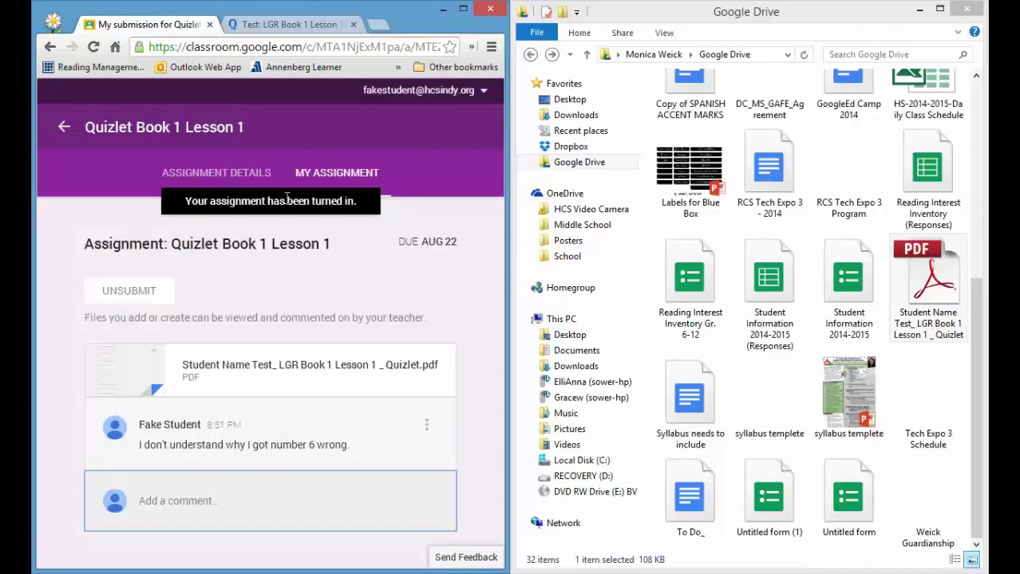
pyautogui.click(578, 336)
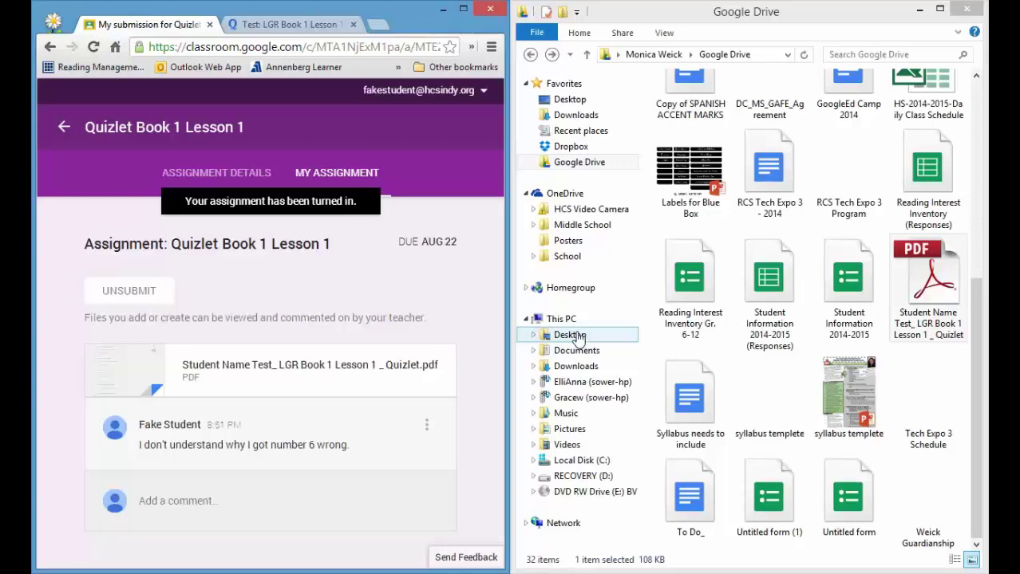